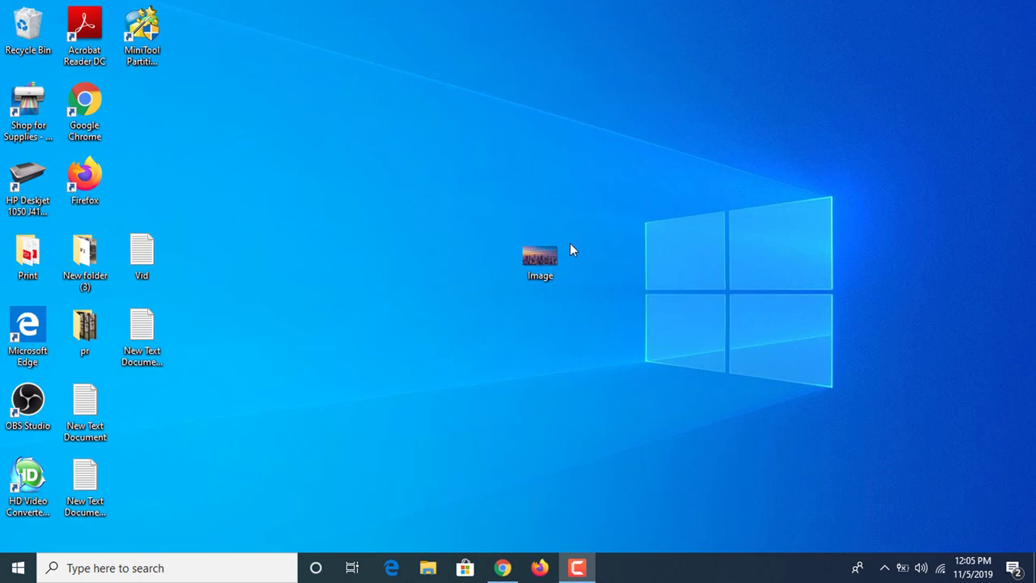
# Check the Image photo's file size in its properties, then close the photo preview.
pyautogui.rightClick(553, 262)
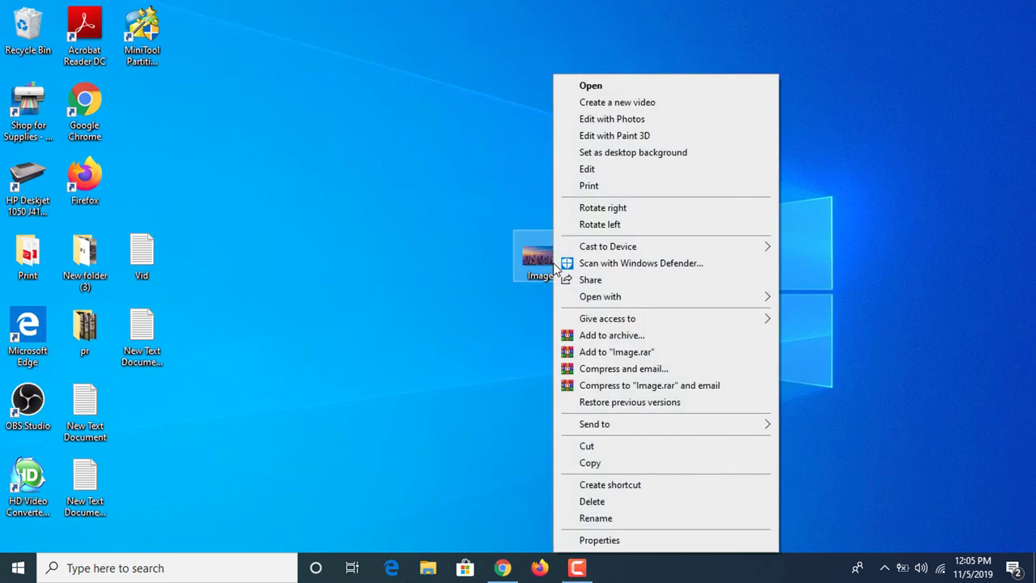
pyautogui.click(629, 535)
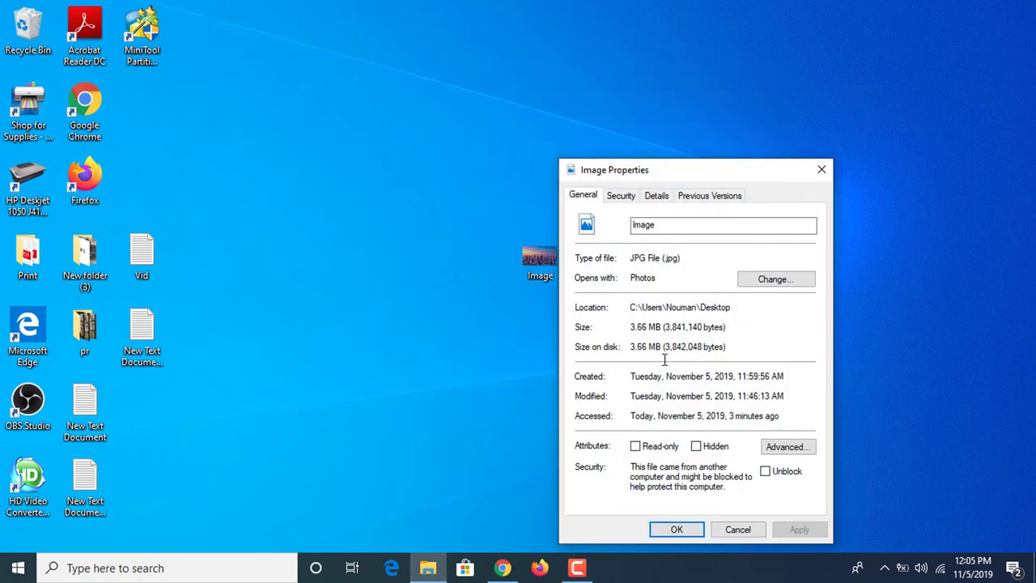
pyautogui.click(738, 530)
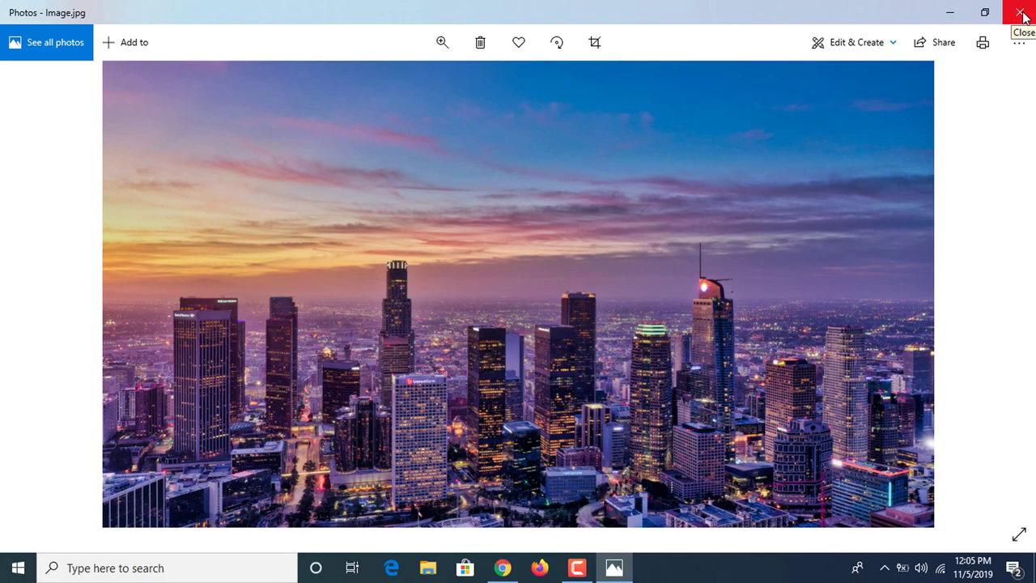
pyautogui.click(1022, 16)
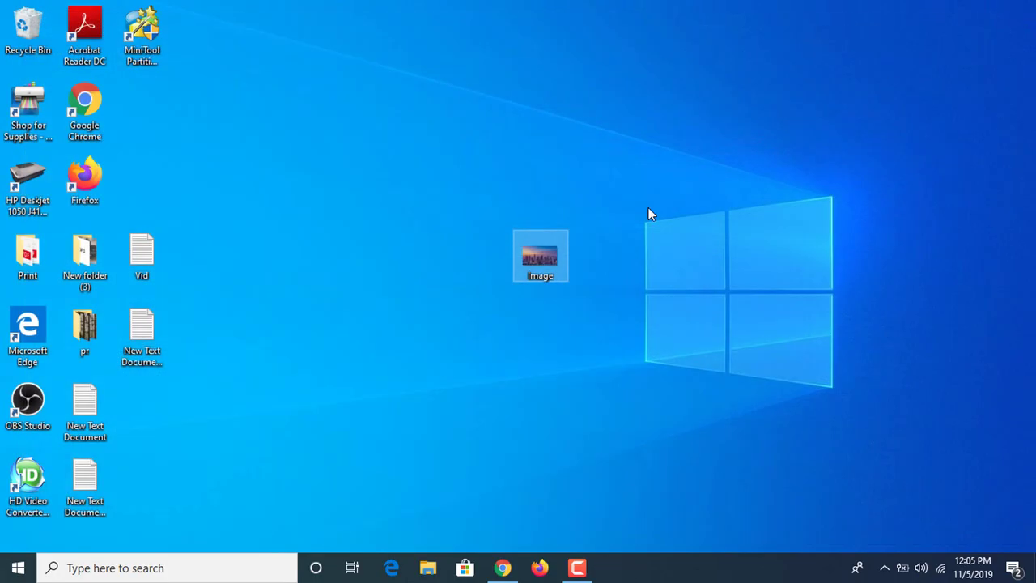
# Copy the Image photo and paste it onto the desktop as 'Image - Copy'.
pyautogui.rightClick(550, 272)
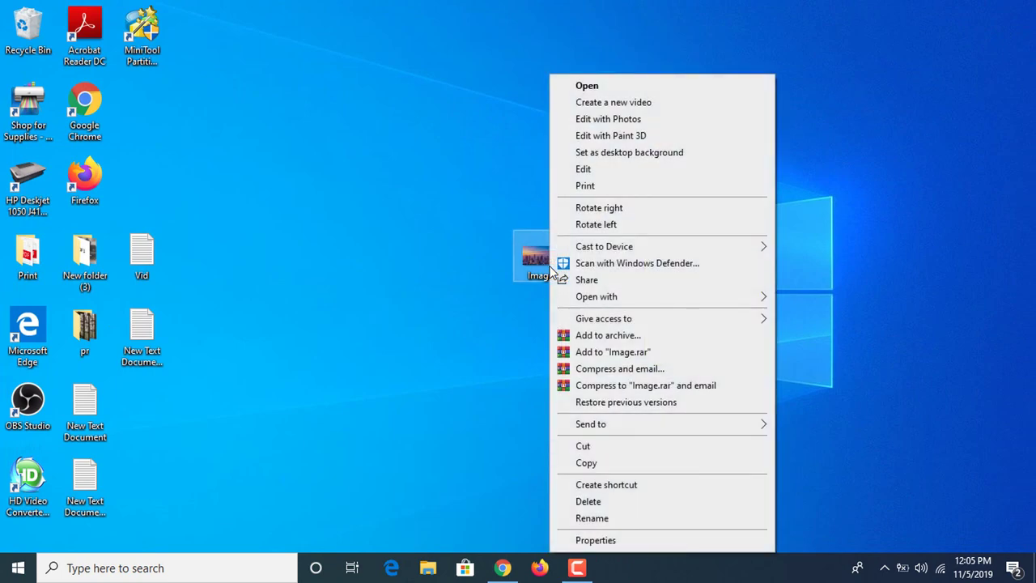
pyautogui.click(603, 467)
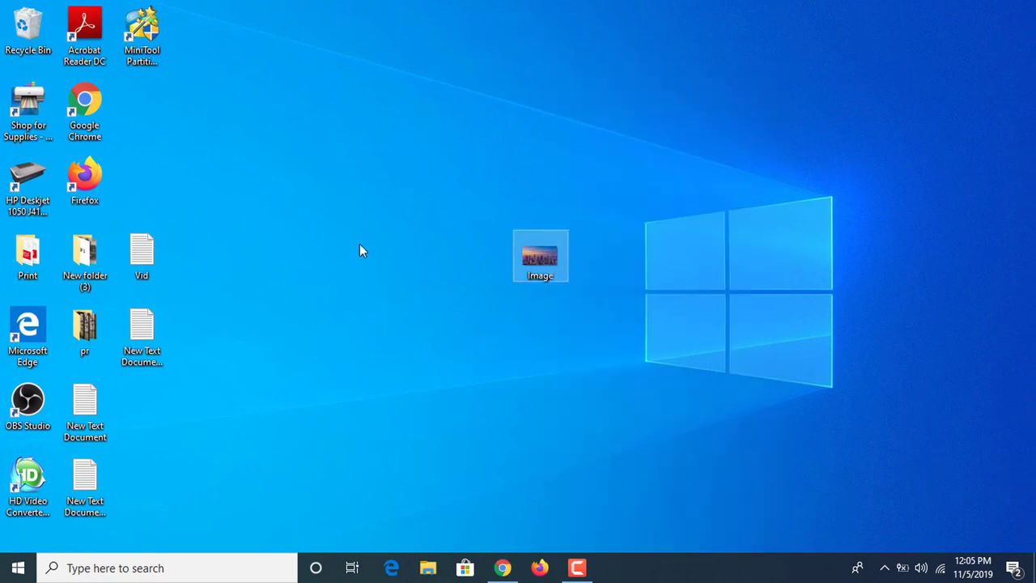
pyautogui.rightClick(361, 246)
pyautogui.click(405, 311)
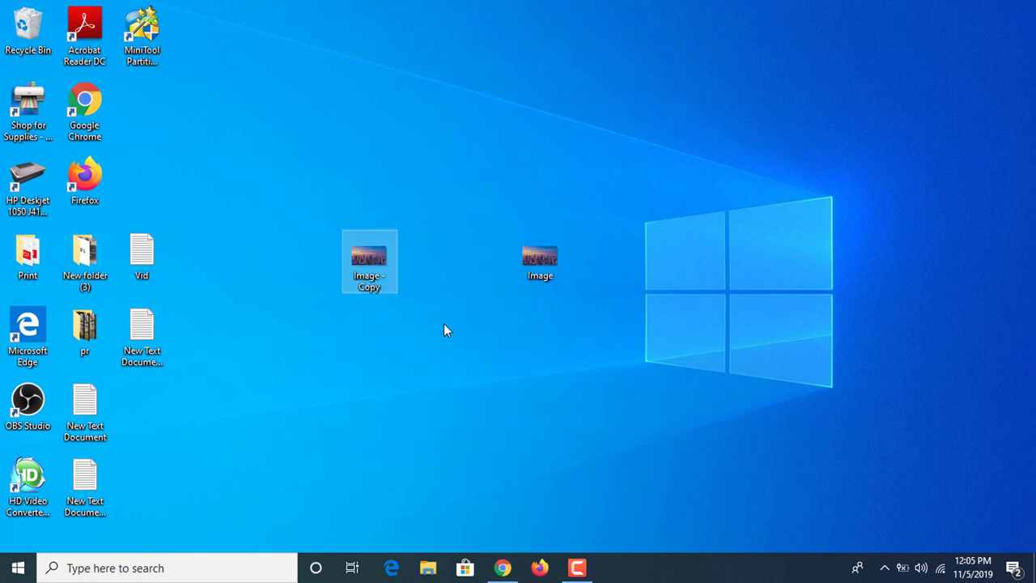
pyautogui.rightClick(376, 263)
# Open 'Image - Copy' in Paint at its full 5466 × 3075 px size.
pyautogui.moveTo(459, 296)
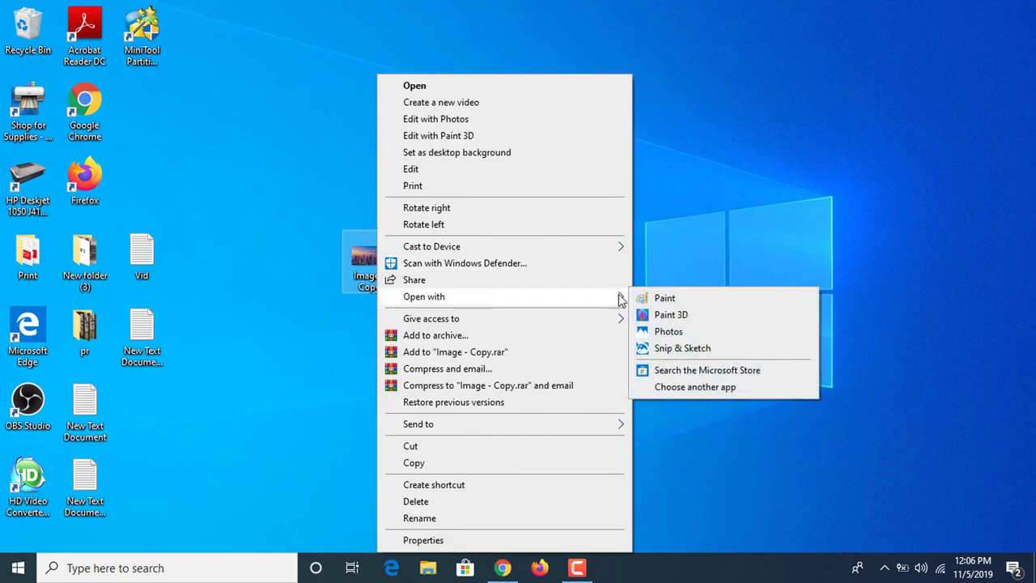
pyautogui.click(664, 298)
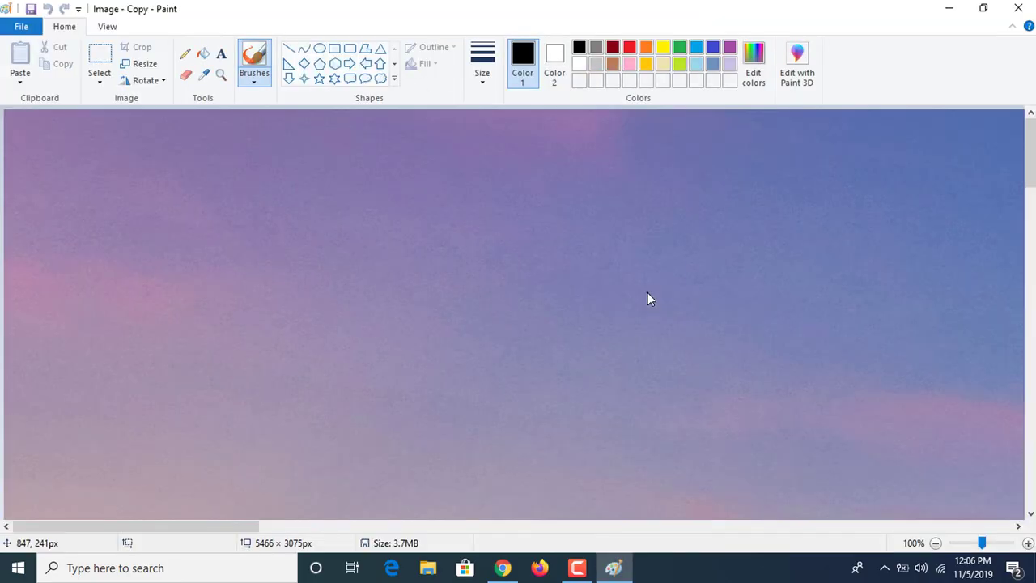
pyautogui.moveTo(1030, 152)
pyautogui.mouseDown()
pyautogui.moveTo(1030, 389)
pyautogui.moveTo(1031, 152)
pyautogui.mouseUp()
# Resize the picture to 25% horizontally with aspect ratio kept, giving 1367 × 769 px.
pyautogui.click(139, 66)
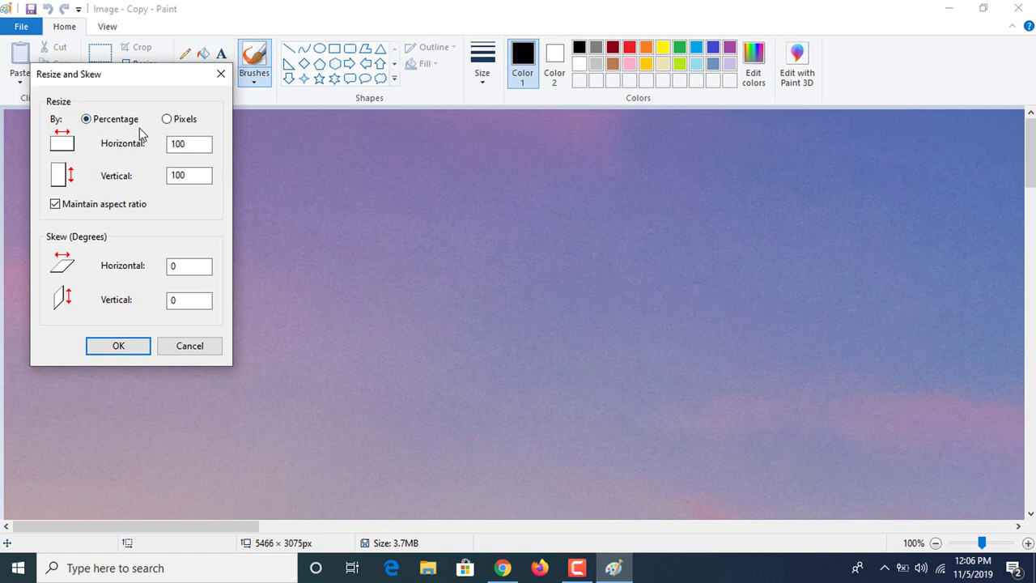
pyautogui.click(202, 146)
pyautogui.doubleClick(202, 146)
pyautogui.write('25')
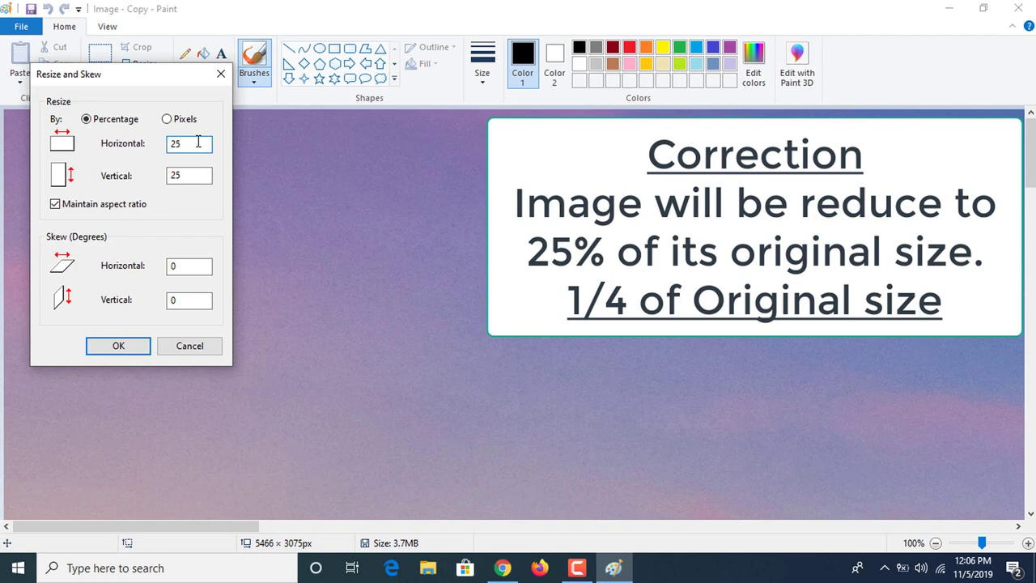
pyautogui.click(135, 346)
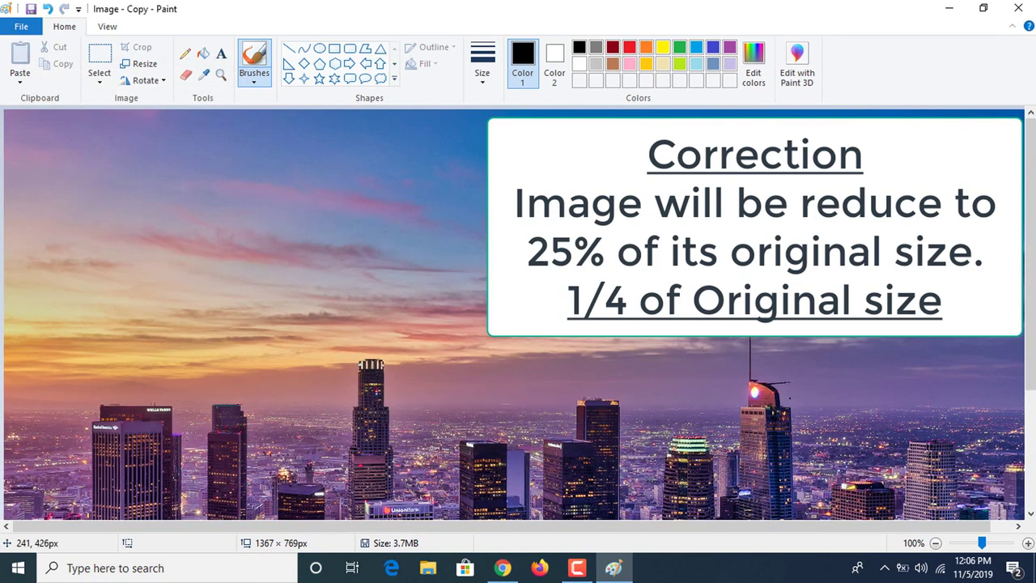
# Save the resized copy at 470.7KB and check it in Photos before returning to the desktop.
pyautogui.click(32, 9)
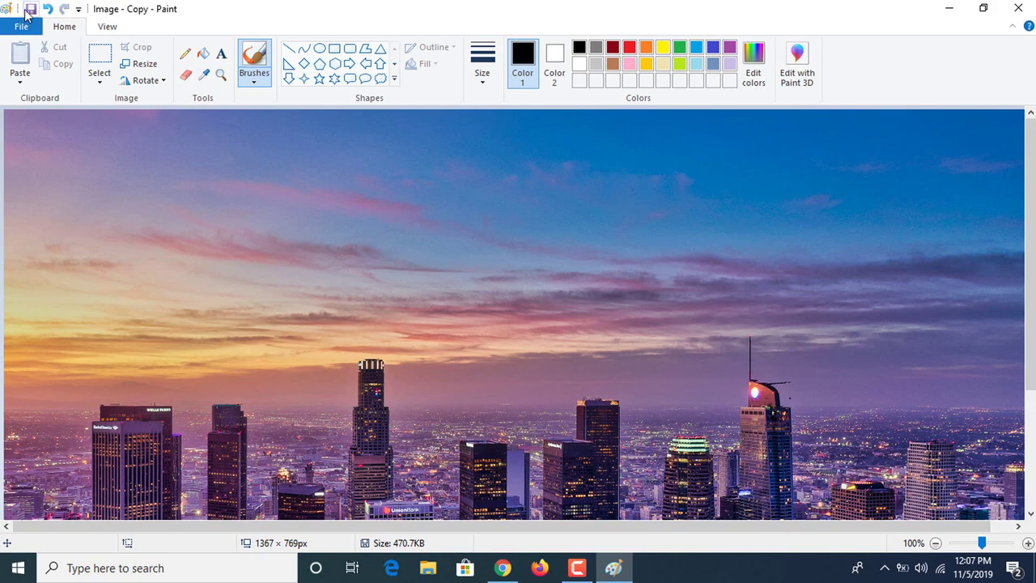
pyautogui.click(947, 11)
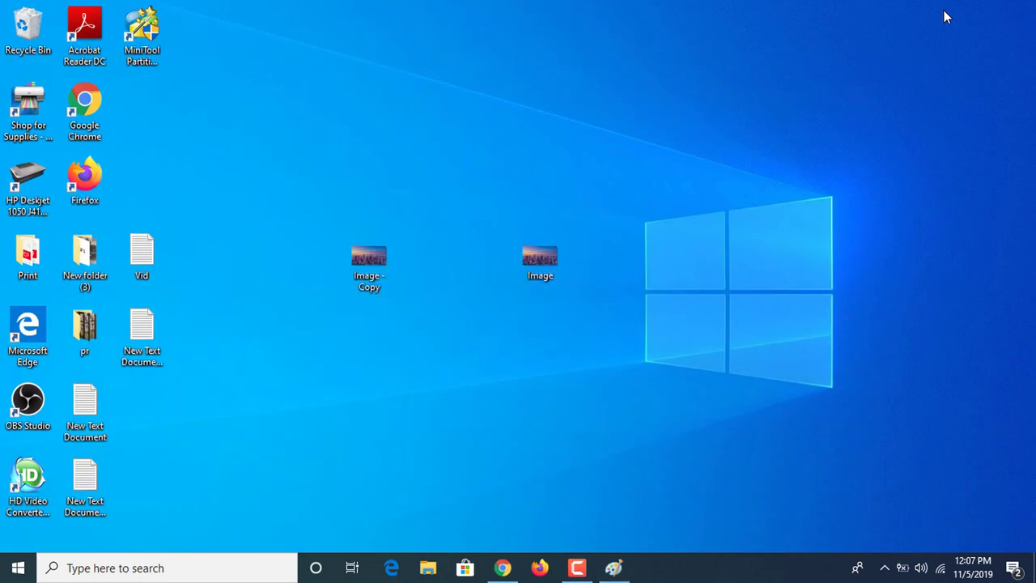
pyautogui.doubleClick(383, 254)
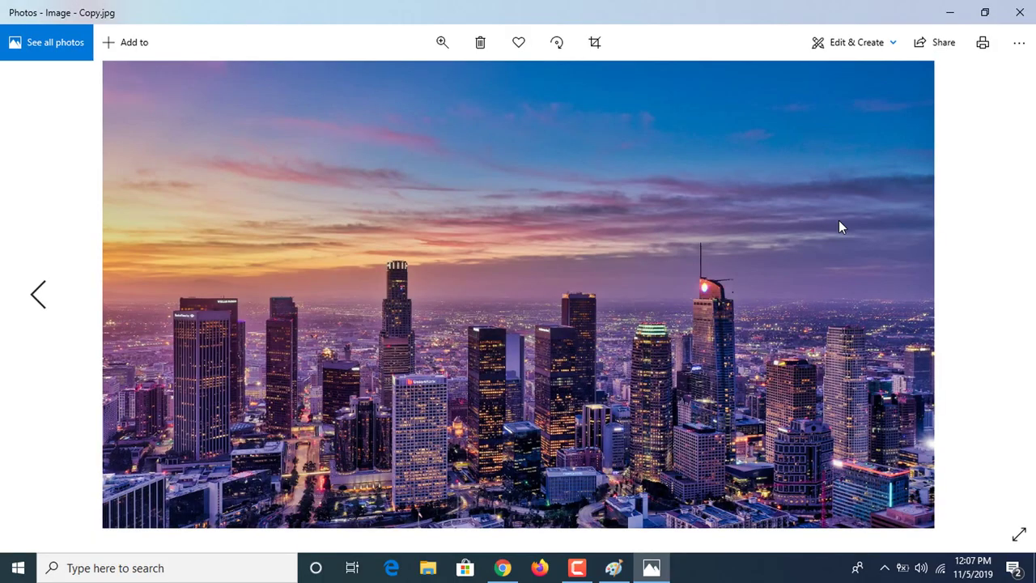
pyautogui.click(1020, 11)
pyautogui.rightClick(374, 269)
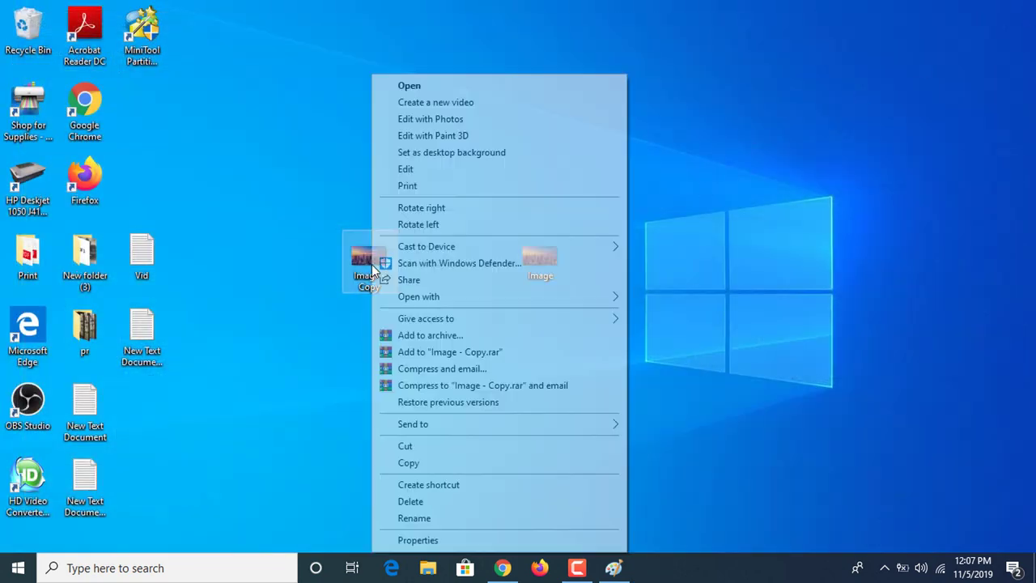
pyautogui.click(417, 540)
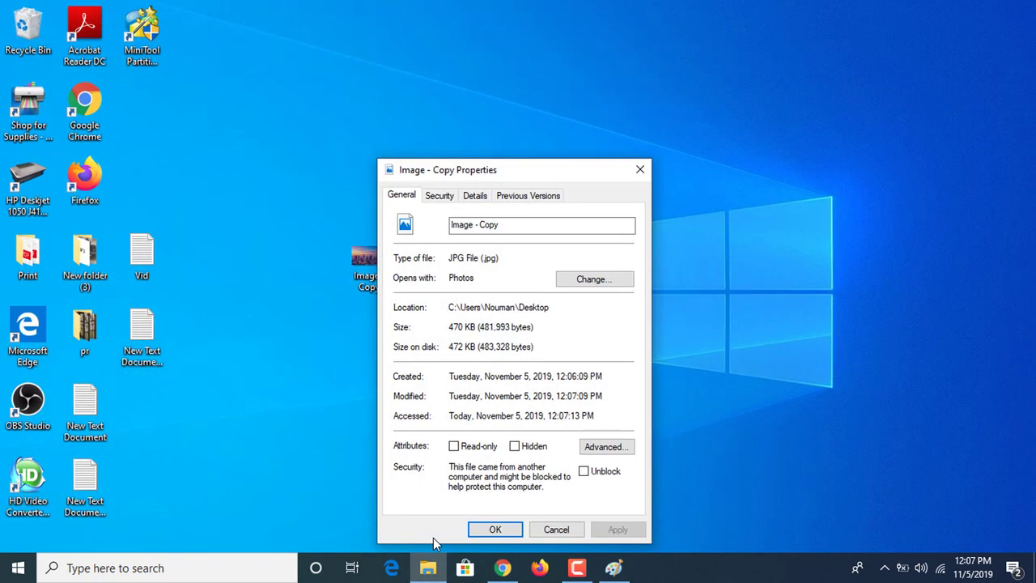
pyautogui.click(565, 530)
pyautogui.rightClick(552, 276)
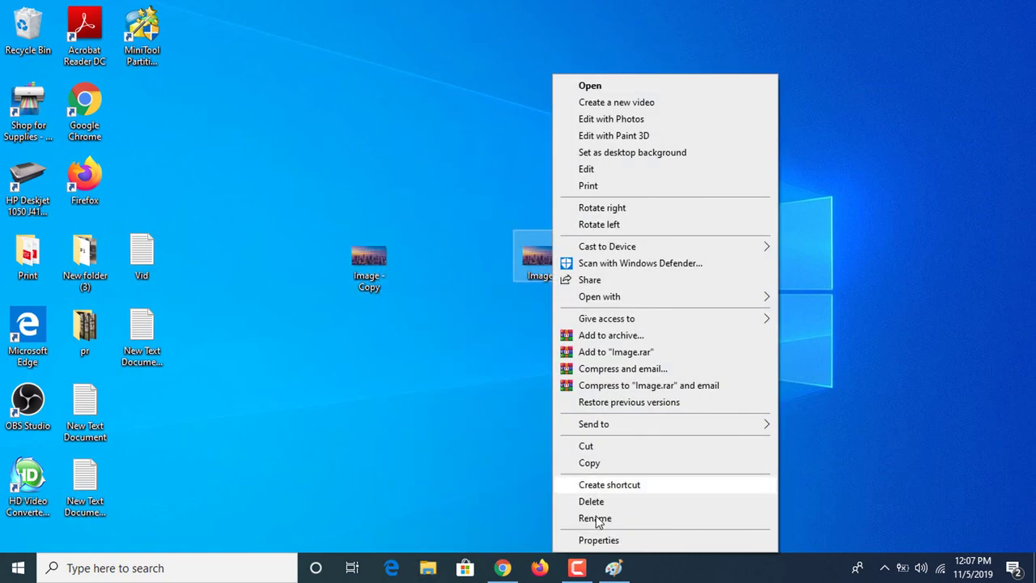
pyautogui.click(603, 540)
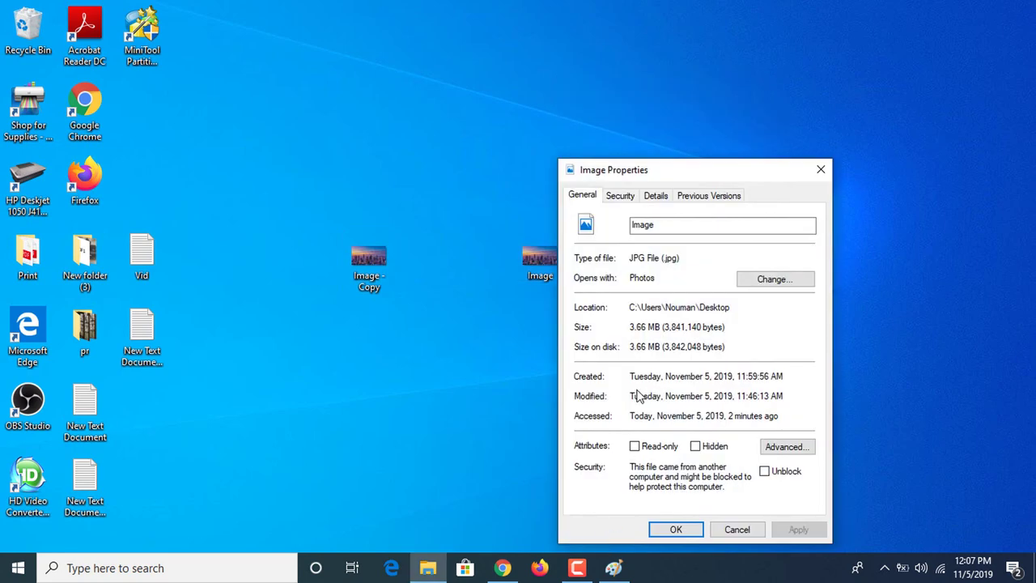
pyautogui.click(738, 529)
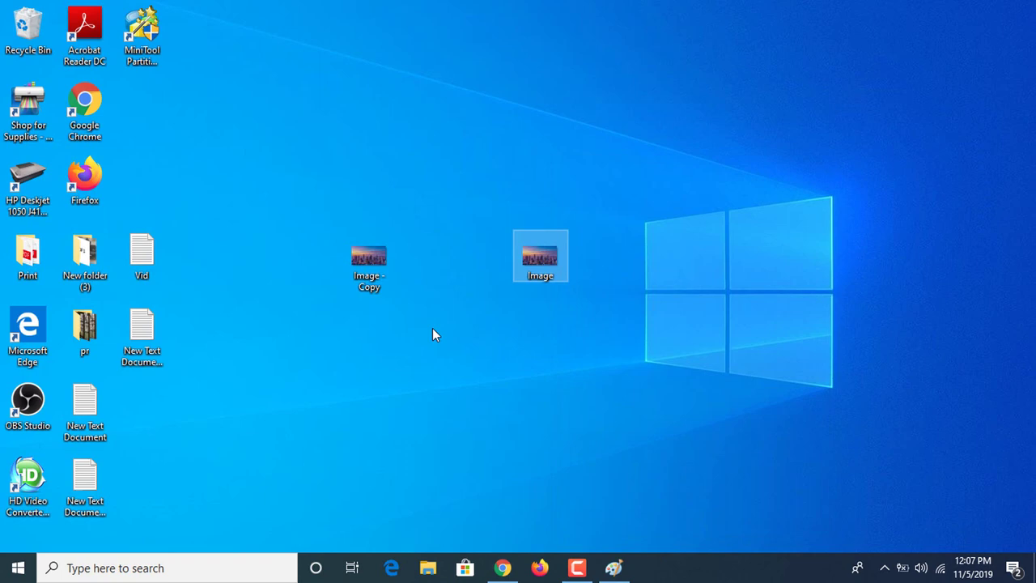
# Delete 'Image - Copy' and open Display settings showing the 1366 × 768 screen resolution.
pyautogui.hotkey('ctrl', 'z')
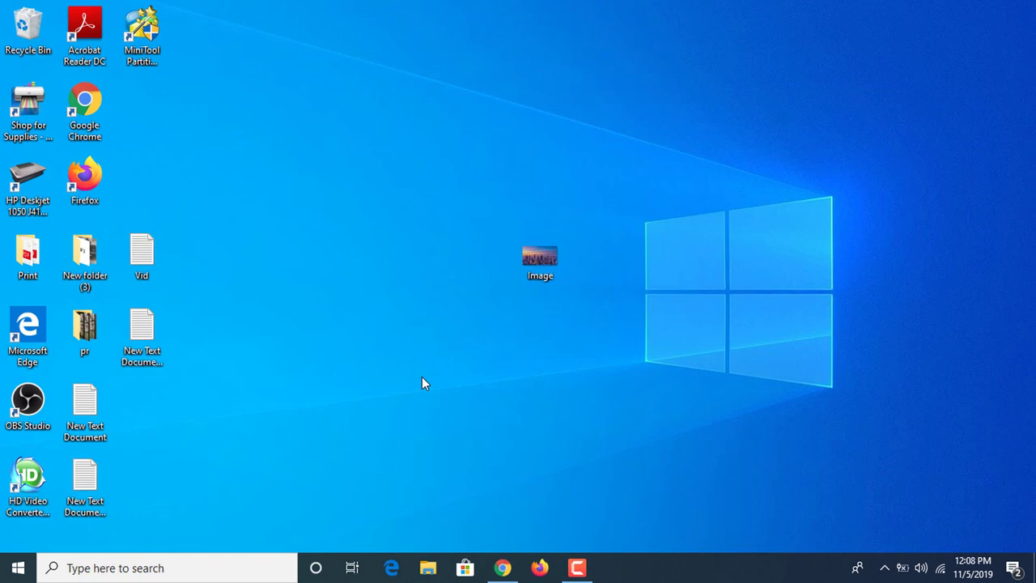
pyautogui.rightClick(551, 435)
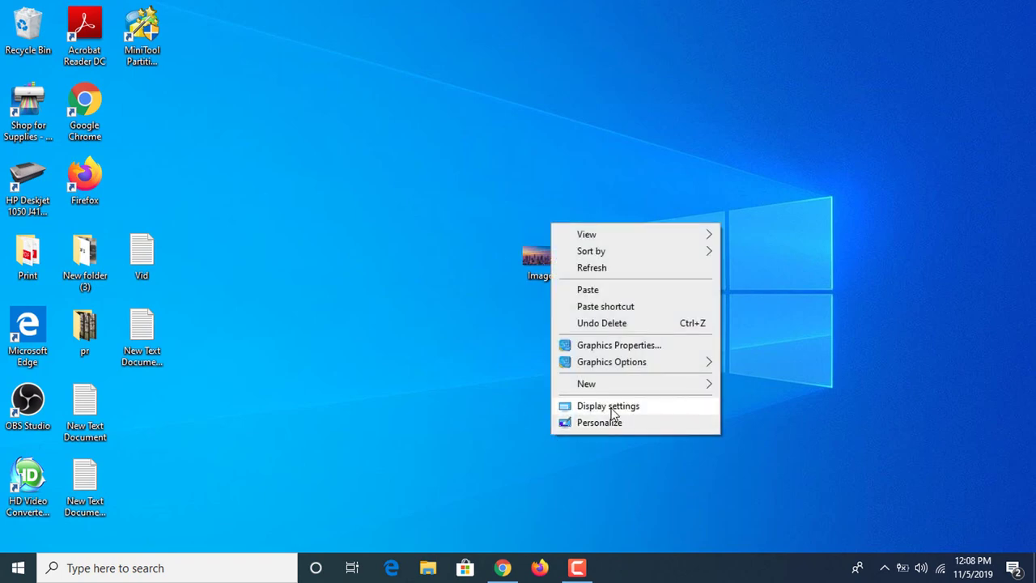
pyautogui.click(381, 417)
pyautogui.rightClick(381, 417)
pyautogui.click(425, 389)
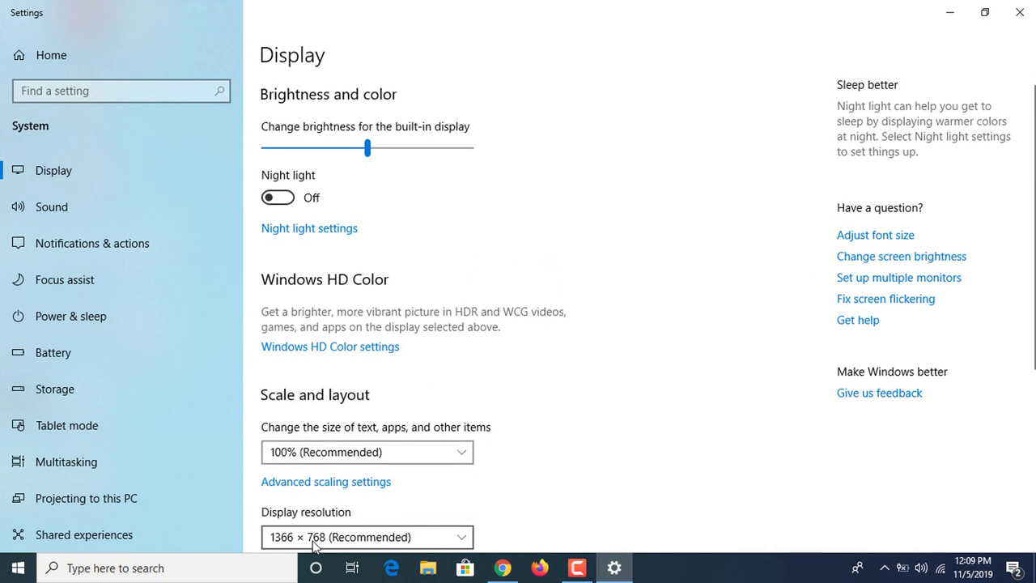
# Close Settings and resize the picture by pixels to 1366 × 768, keeping aspect ratio.
pyautogui.click(1020, 12)
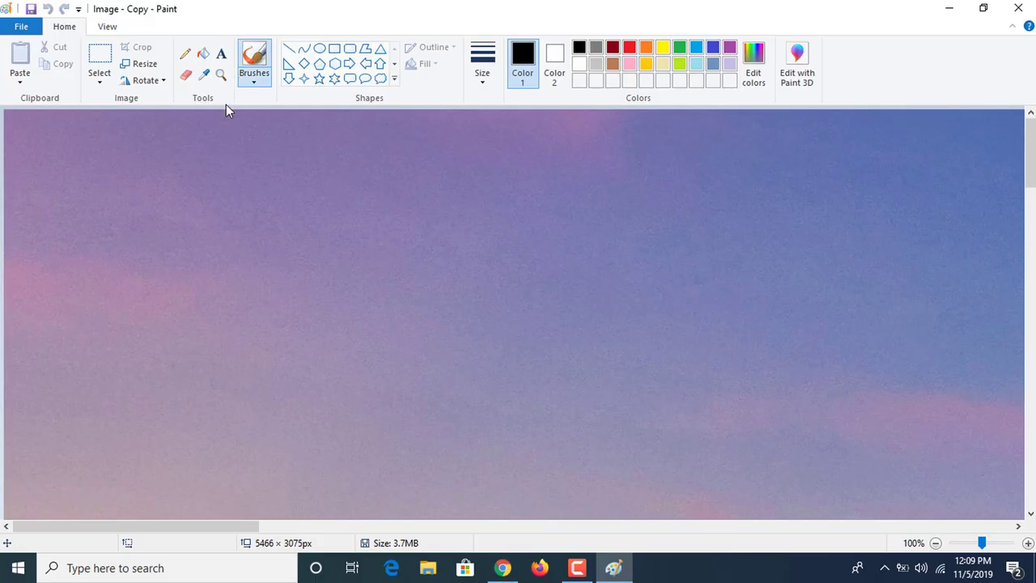
pyautogui.click(147, 69)
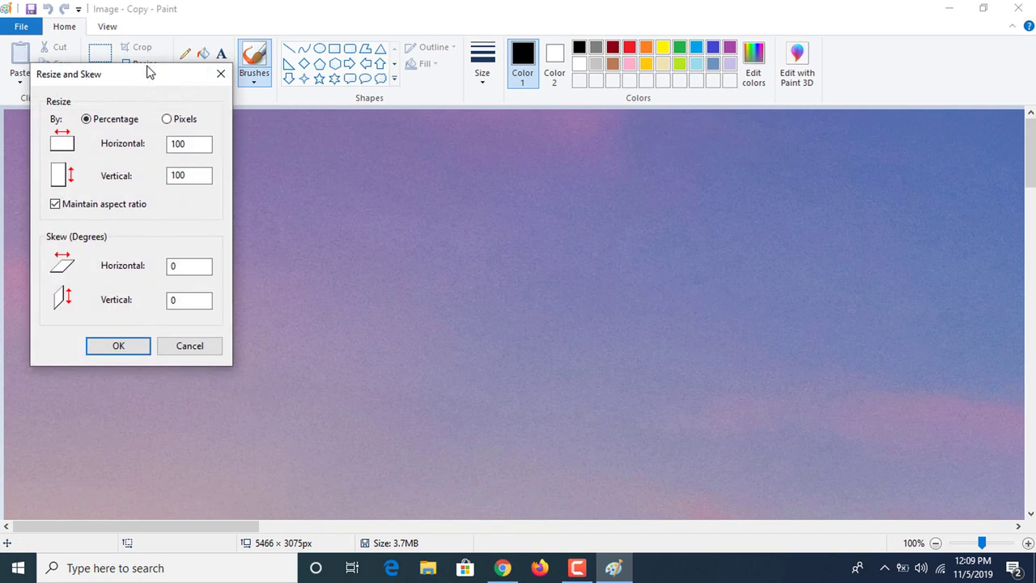
pyautogui.click(179, 122)
pyautogui.click(197, 143)
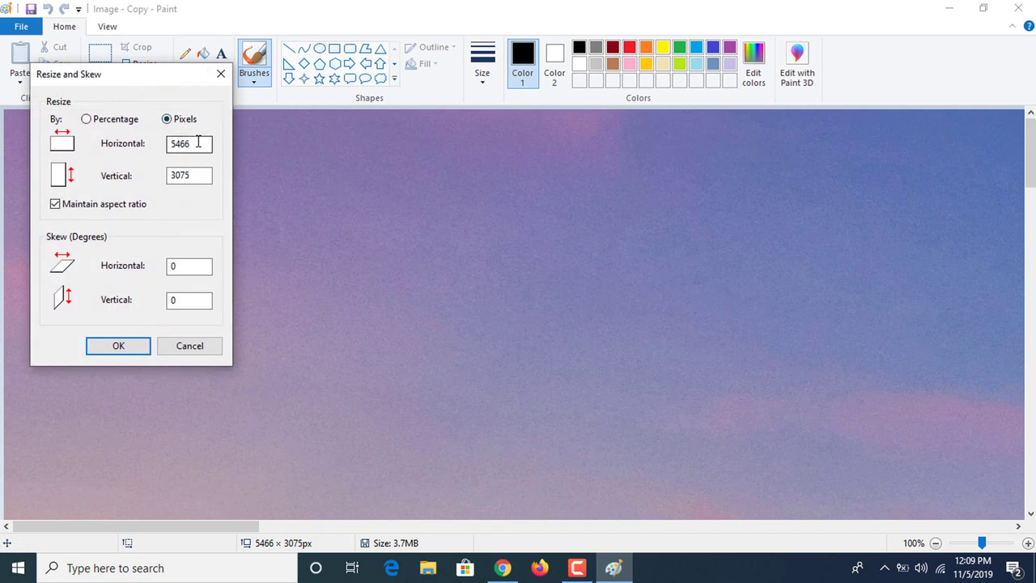
pyautogui.doubleClick(198, 144)
pyautogui.write('1366')
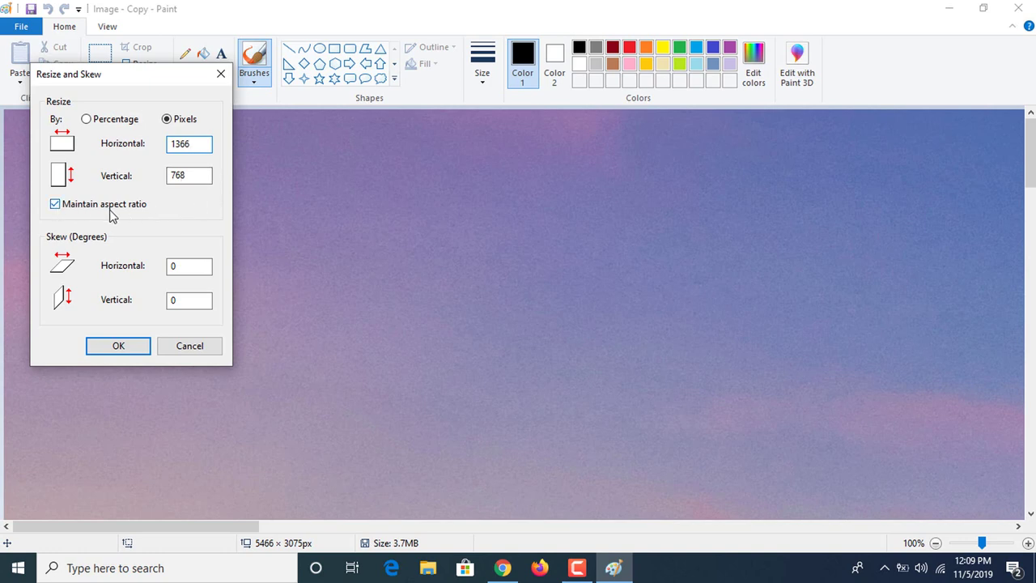
pyautogui.click(134, 349)
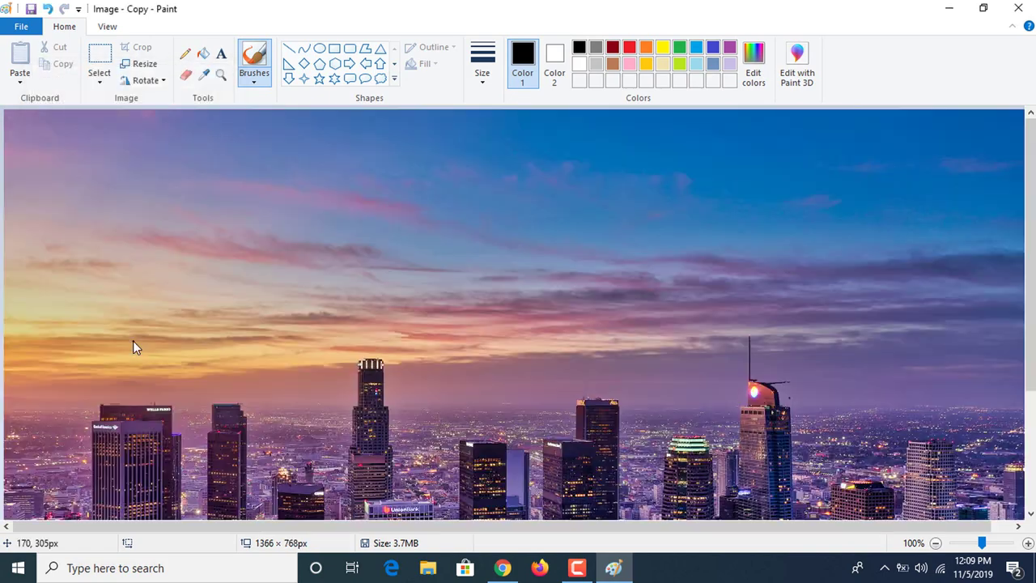
# Save the 1366 × 768 picture at 466.7KB and close Paint.
pyautogui.click(31, 9)
pyautogui.click(1030, 10)
pyautogui.click(356, 256)
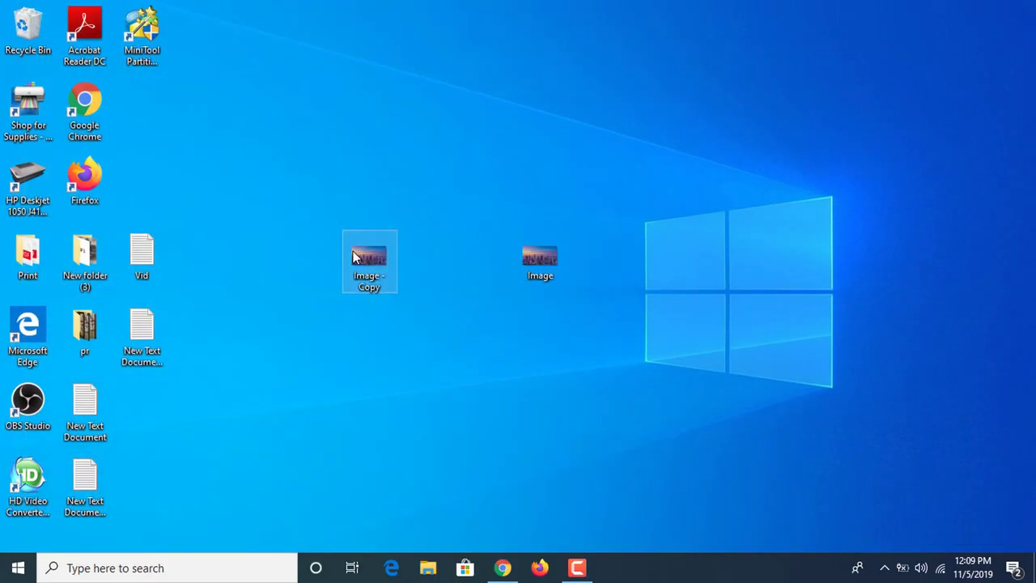
pyautogui.rightClick(356, 256)
pyautogui.click(399, 540)
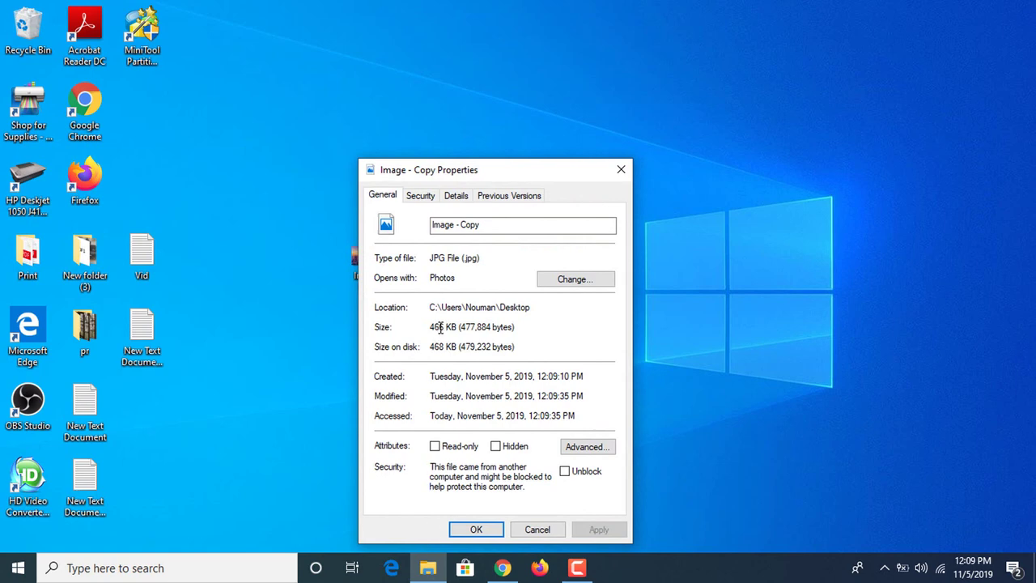
pyautogui.click(534, 530)
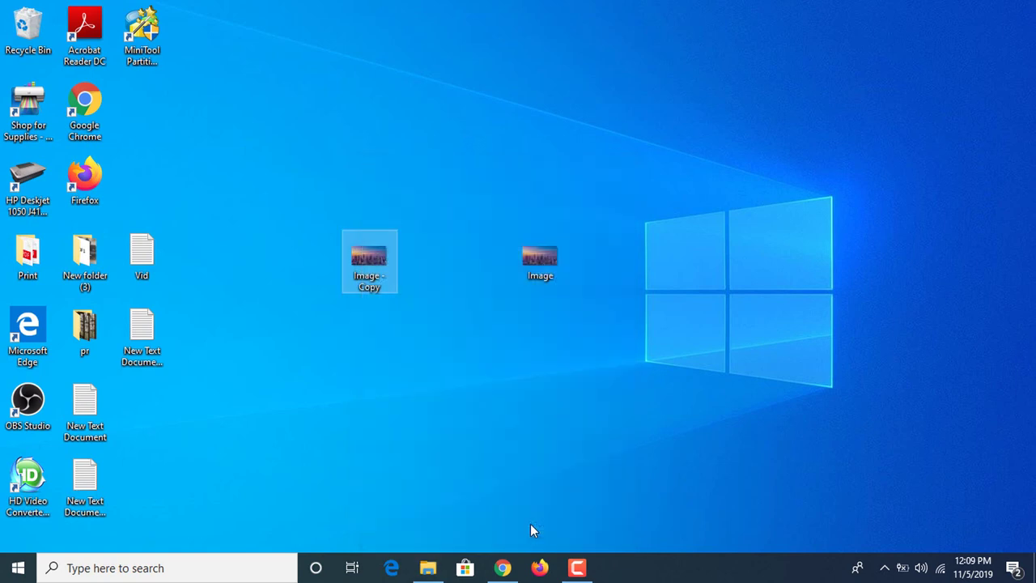